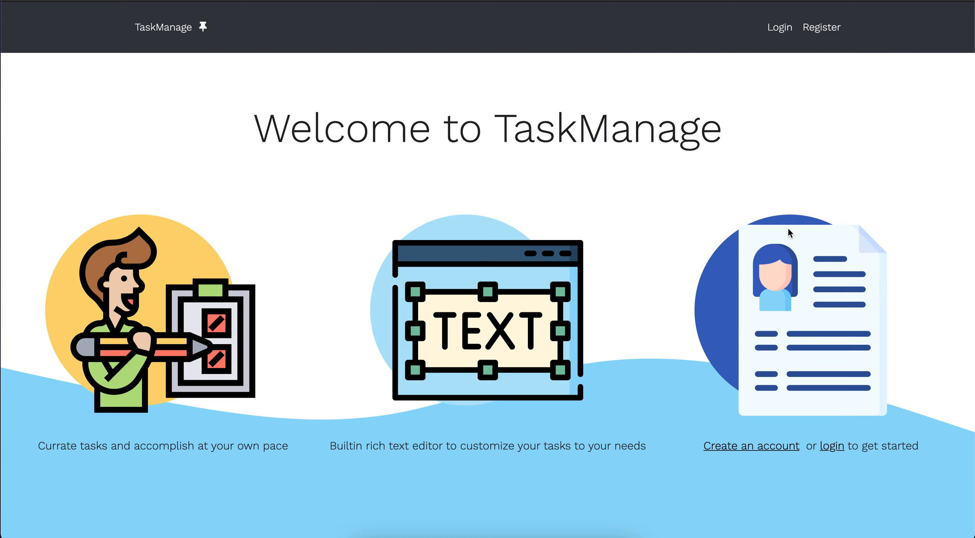
Open the login page, fill in the saved account email, and try logging in without a password.
left_click(779, 28)
left_click(253, 185)
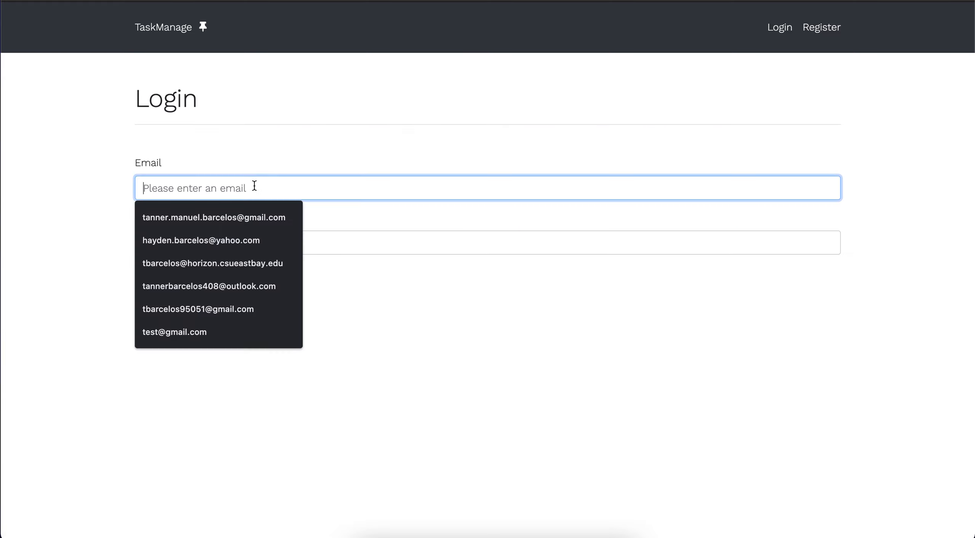
left_click(216, 215)
left_click(194, 236)
type("pa")
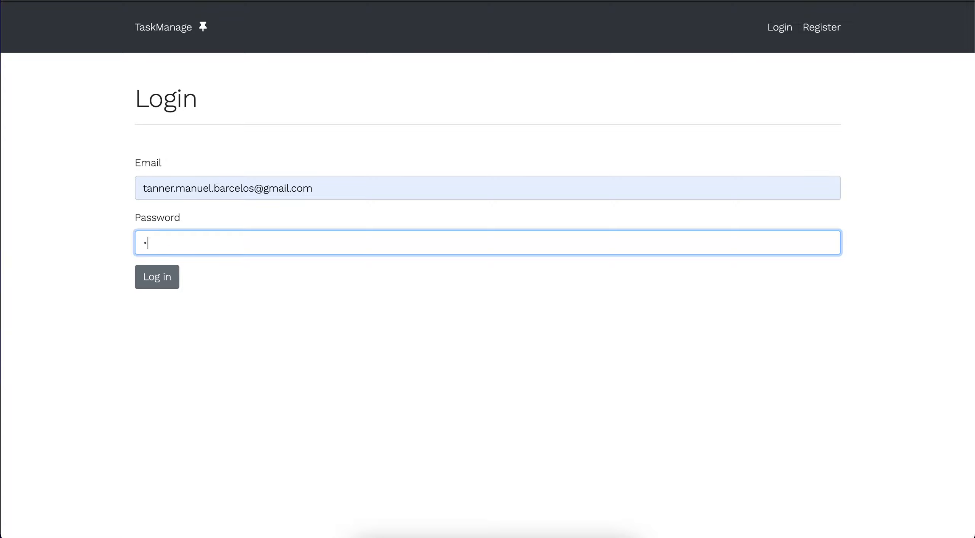
key("BackSpace")
key("BackSpace")
type("p")
key("BackSpace")
left_click(246, 306)
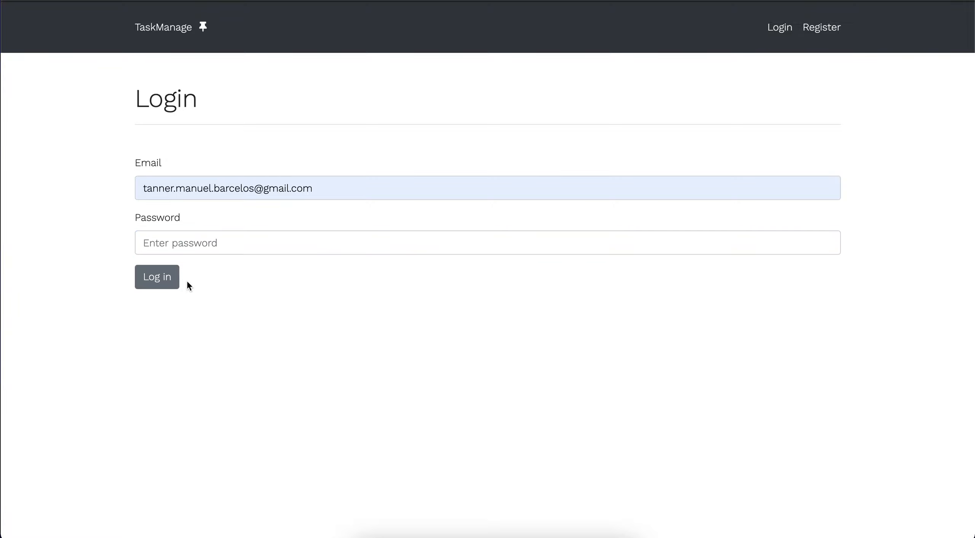
left_click(176, 280)
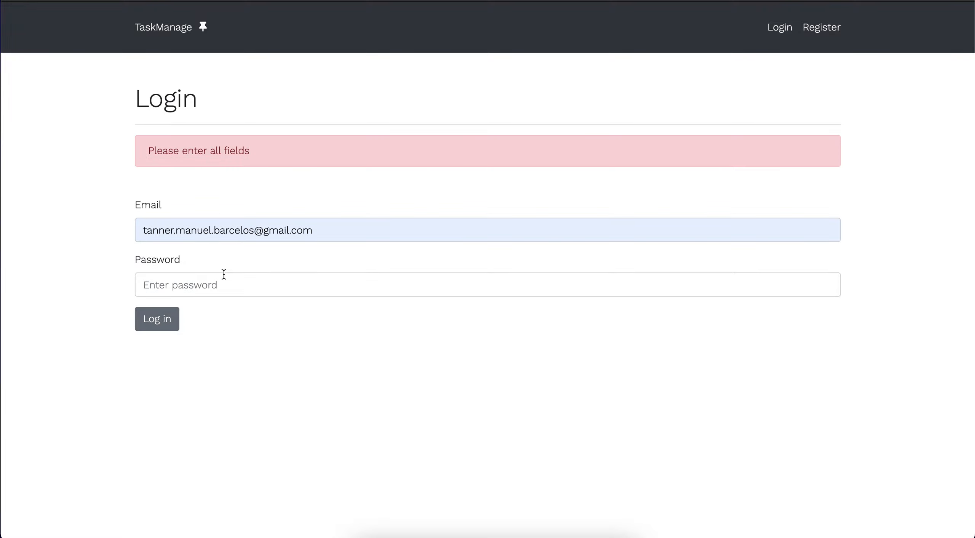
Enter the account password and submit the login form.
left_click(213, 281)
type("12345")
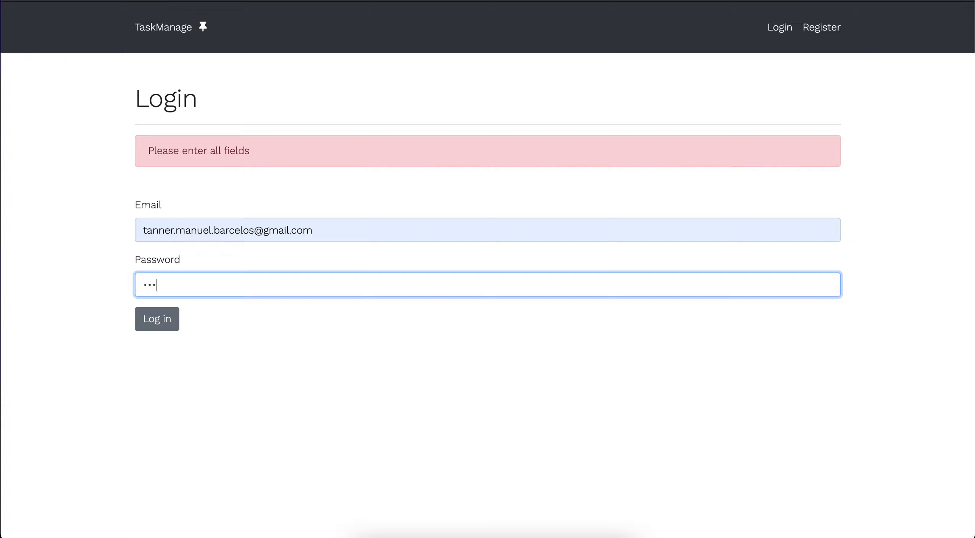
type("678910")
key("BackSpace")
key("BackSpace")
key("BackSpace")
key("BackSpace")
key("BackSpace")
key("BackSpace")
key("BackSpace")
key("BackSpace")
key("BackSpace")
key("BackSpace")
key("BackSpace")
type("12345678910")
left_click(166, 322)
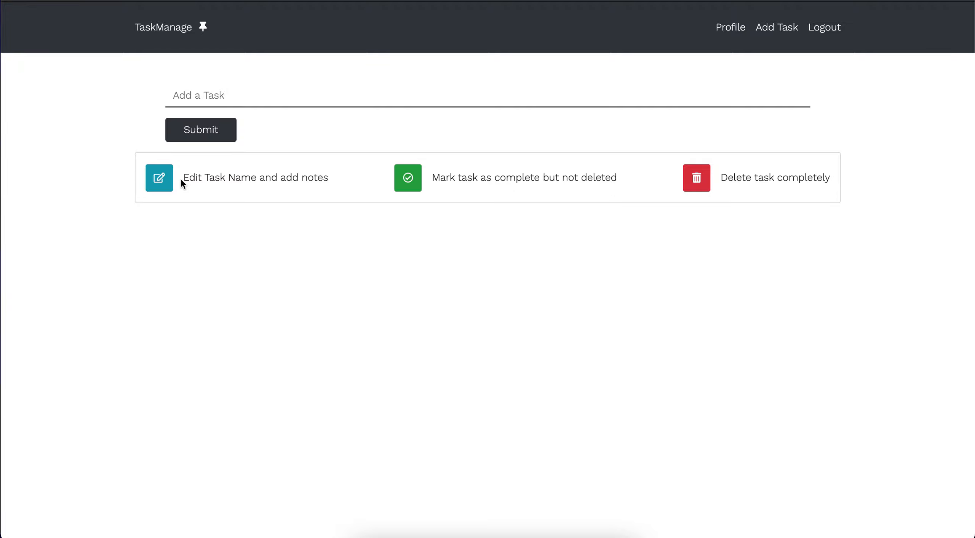
Review the edit, mark-complete and delete legend on the task page, then go to Profile.
left_click_drag(183, 178, 277, 180)
left_click(320, 181)
left_click_drag(332, 176, 196, 177)
left_click(457, 191)
left_click_drag(602, 178, 530, 177)
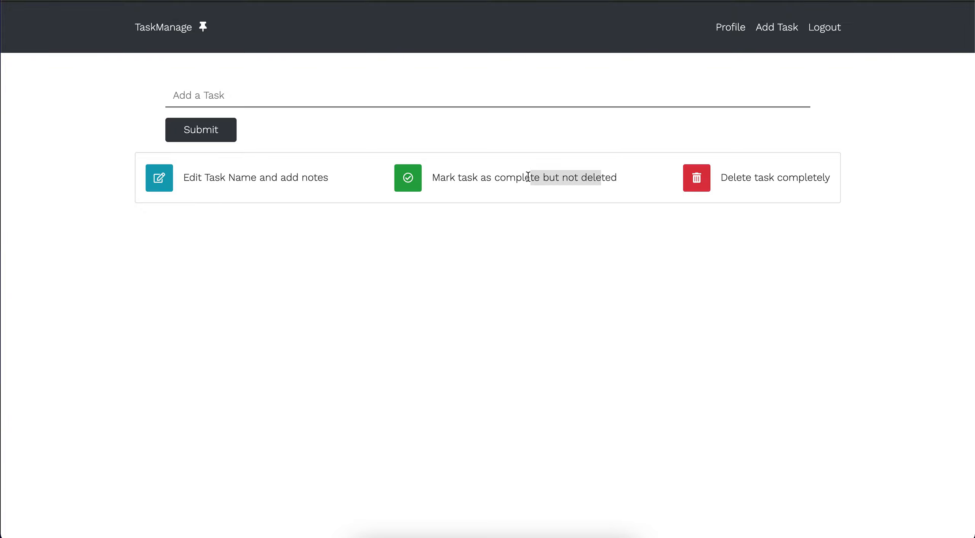
left_click_drag(816, 177, 782, 175)
left_click(768, 213)
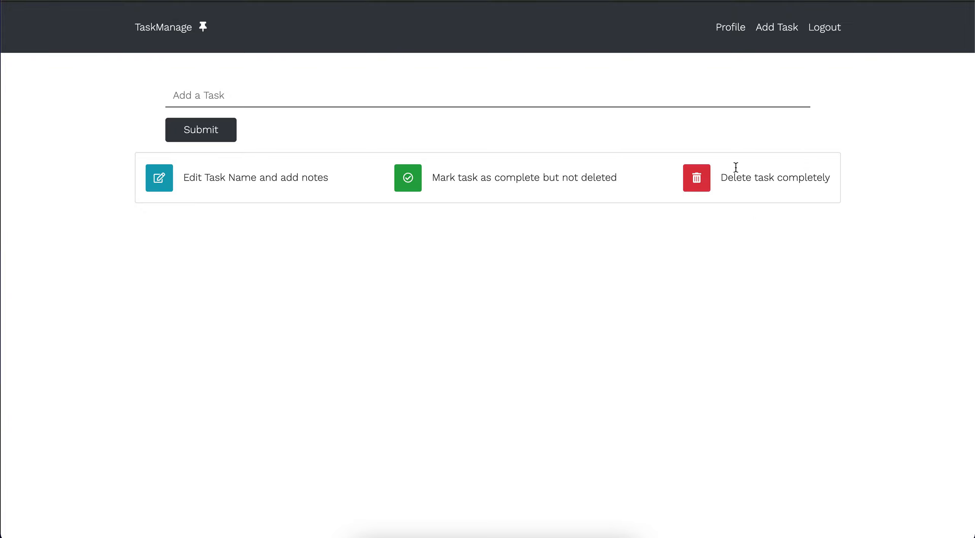
left_click(732, 29)
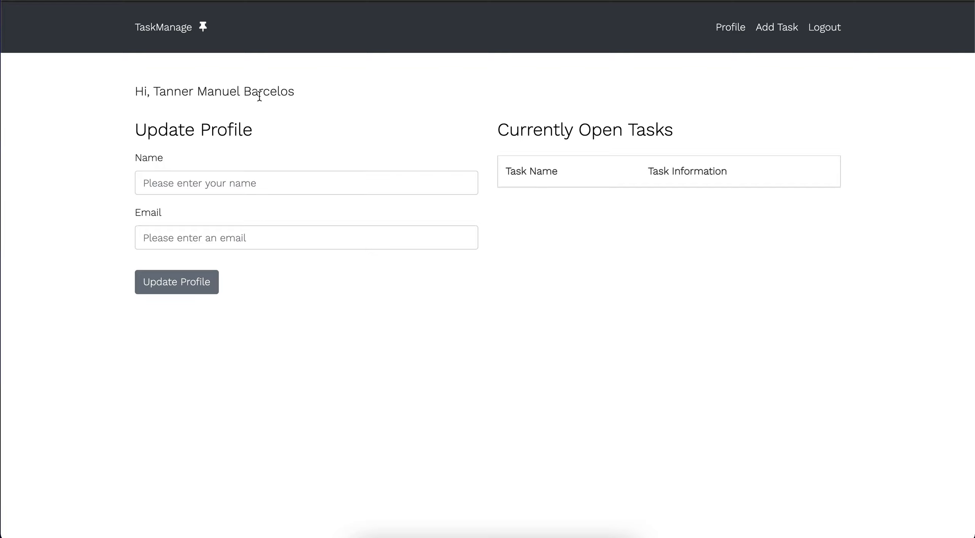
Enter the new first-and-last name in the Name field and update the profile.
left_click(244, 184)
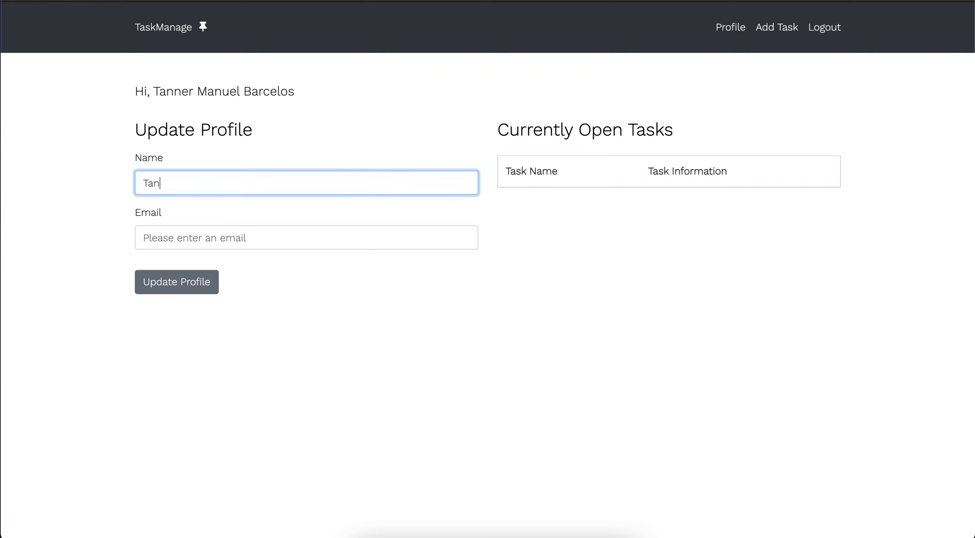
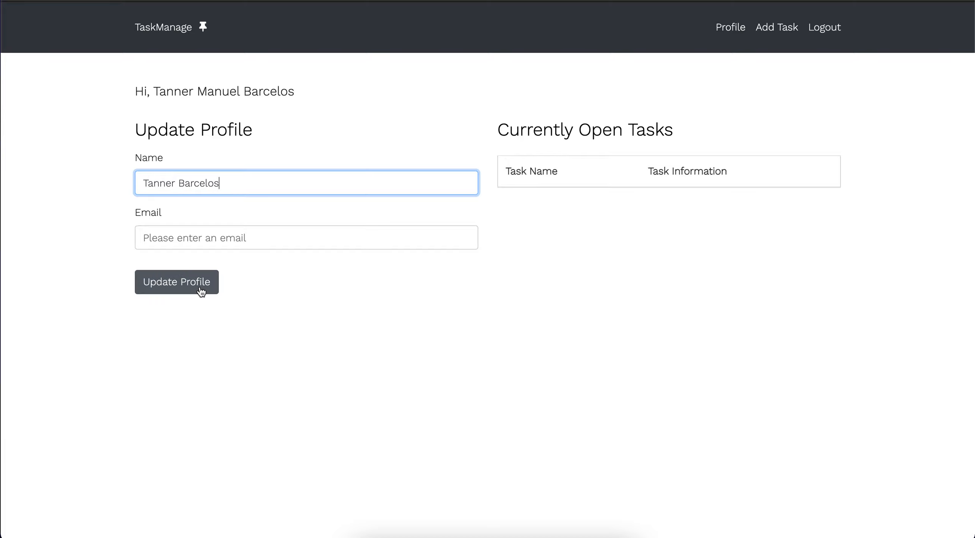
left_click(201, 292)
Check that the greeting now shows the updated name.
left_click_drag(249, 92, 157, 95)
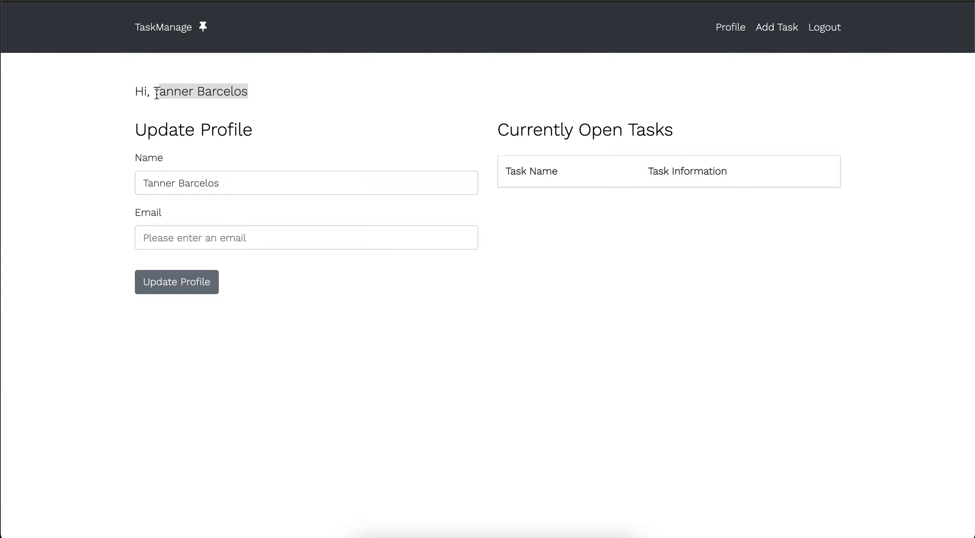
left_click(197, 154)
left_click(199, 282)
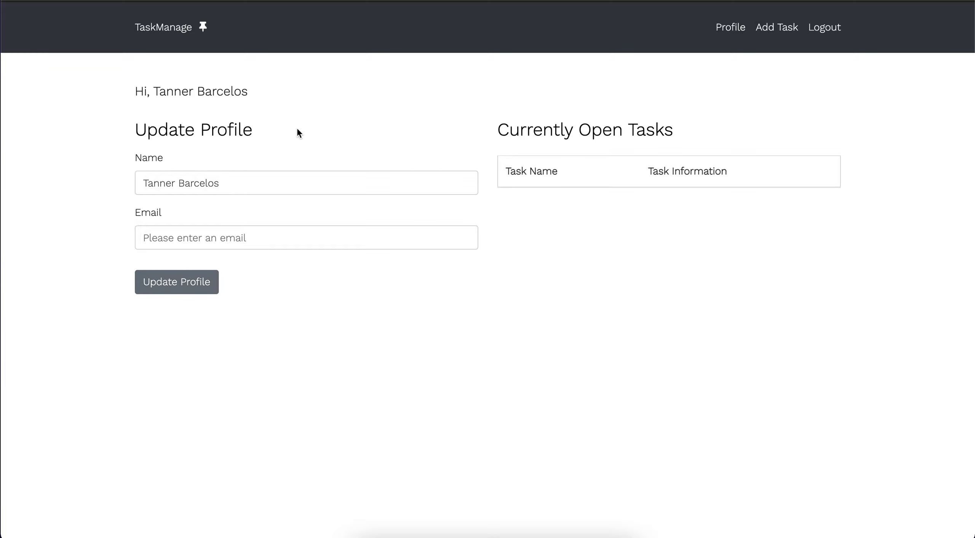
left_click_drag(262, 91, 154, 94)
left_click(327, 156)
Add a new task named 'Go get gas'.
left_click(779, 33)
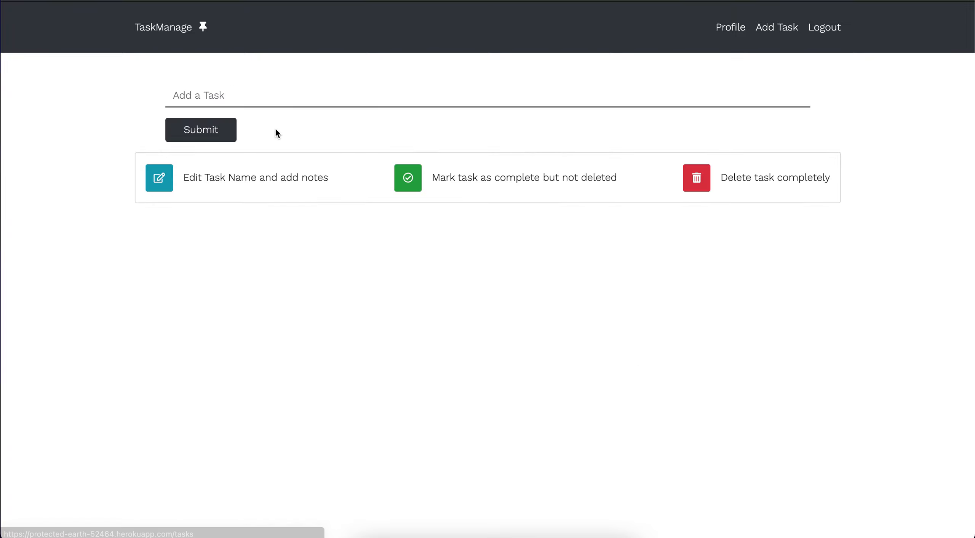
left_click(219, 96)
type("T")
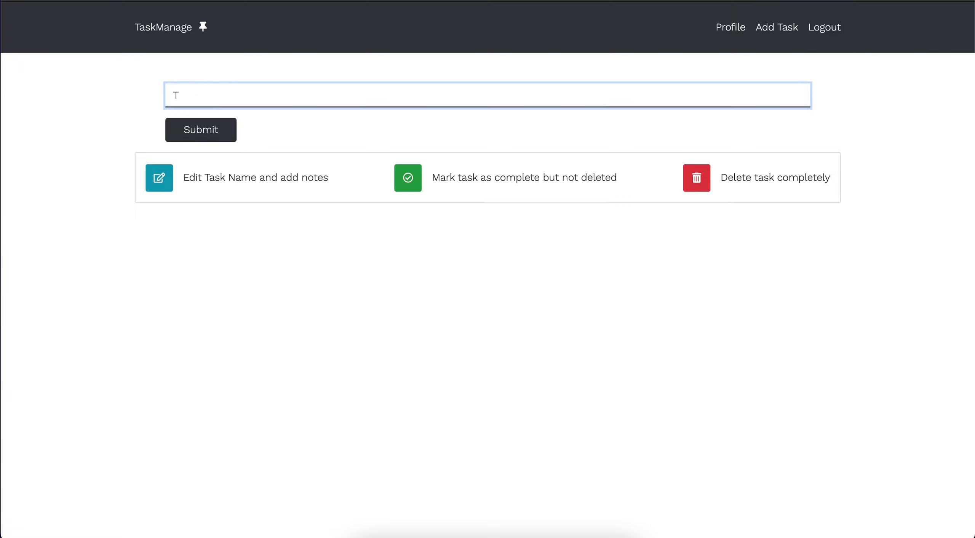
key("BackSpace")
type("Go get gas")
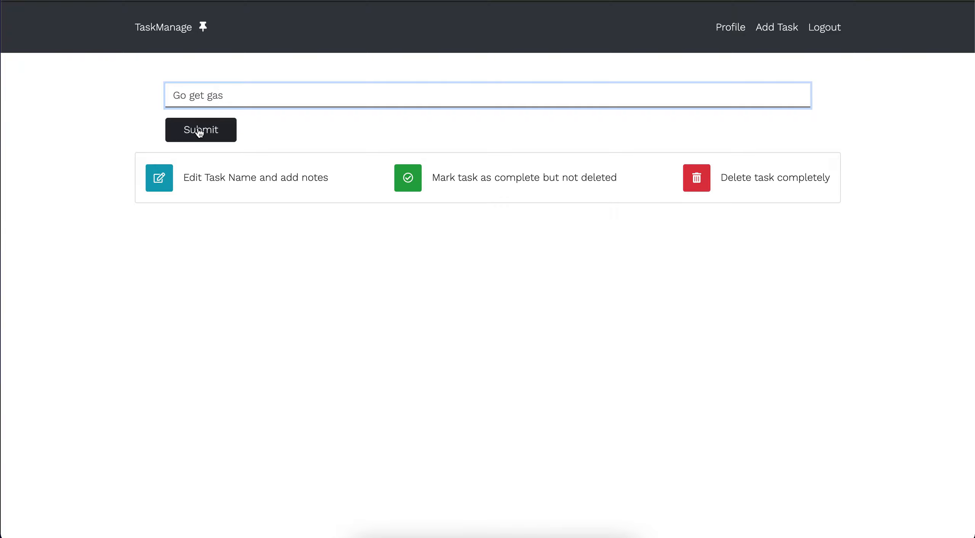
left_click(199, 130)
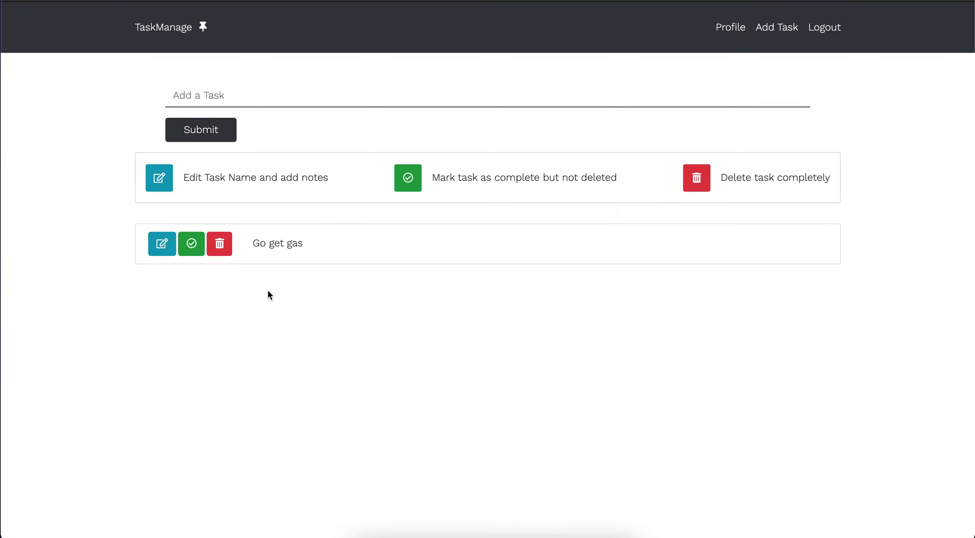
left_click_drag(310, 244, 252, 244)
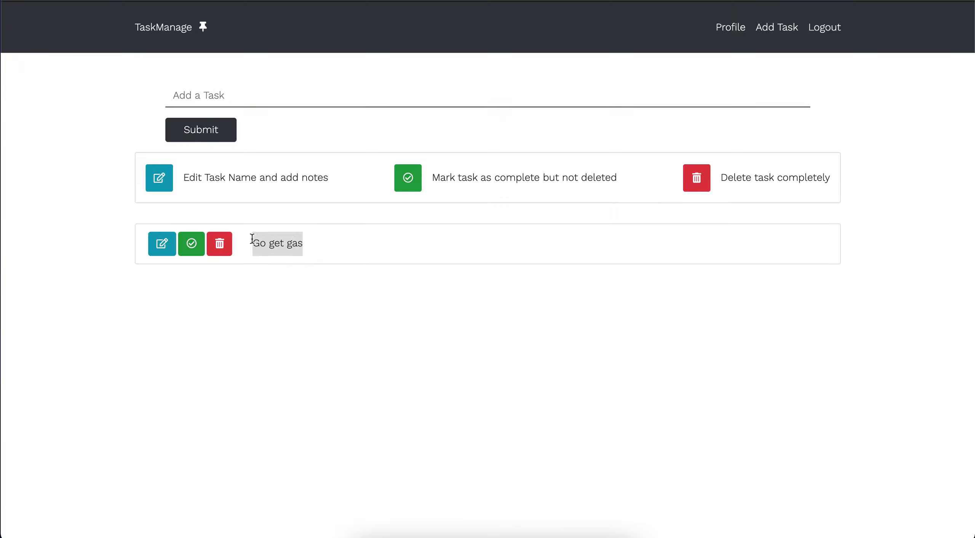
left_click(419, 252)
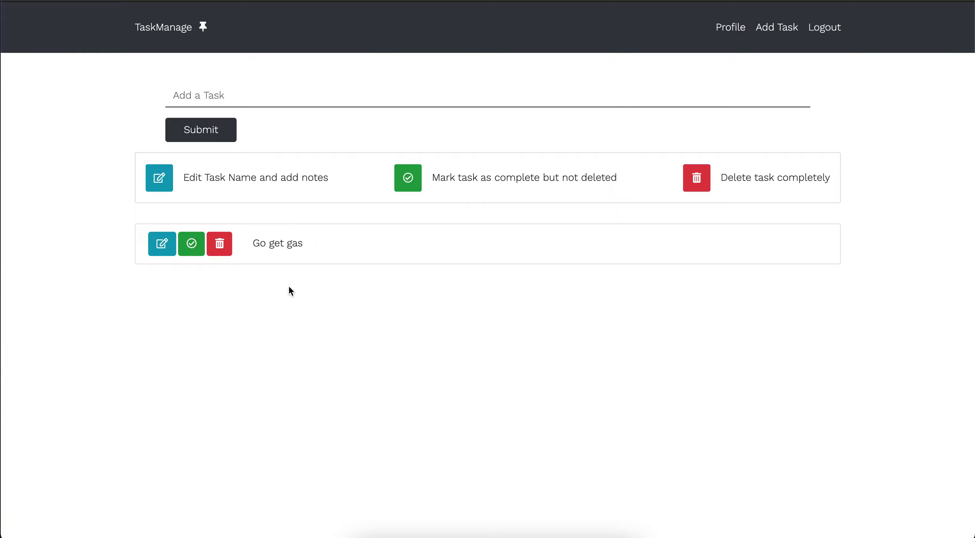
Mark Go get gas complete, set it back to not complete, and open it for editing.
left_click(197, 244)
left_click_drag(306, 243, 252, 240)
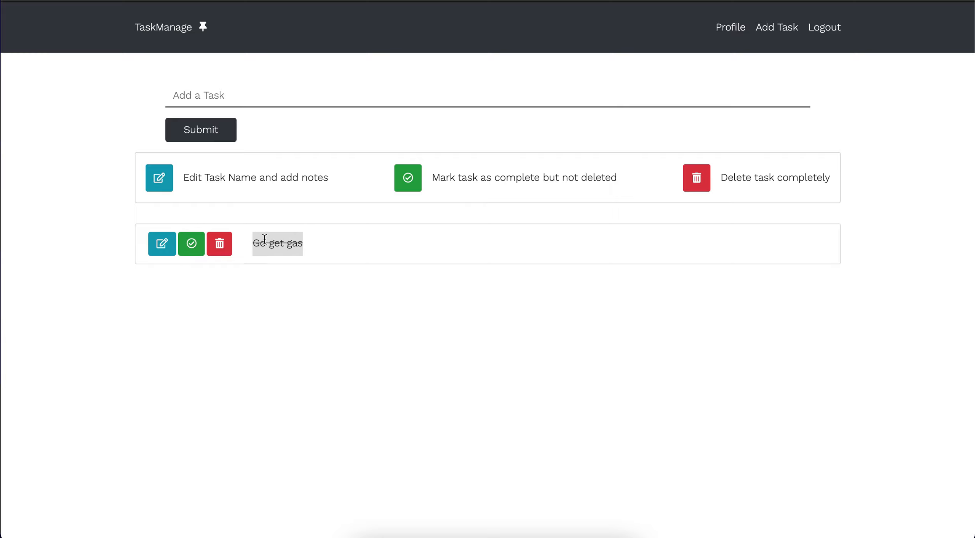
left_click(313, 241)
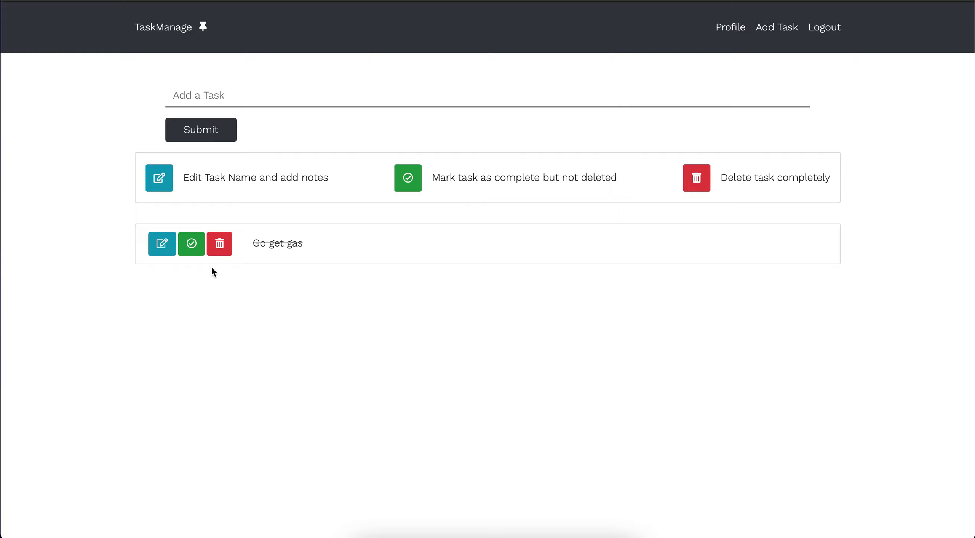
left_click(192, 245)
left_click(165, 247)
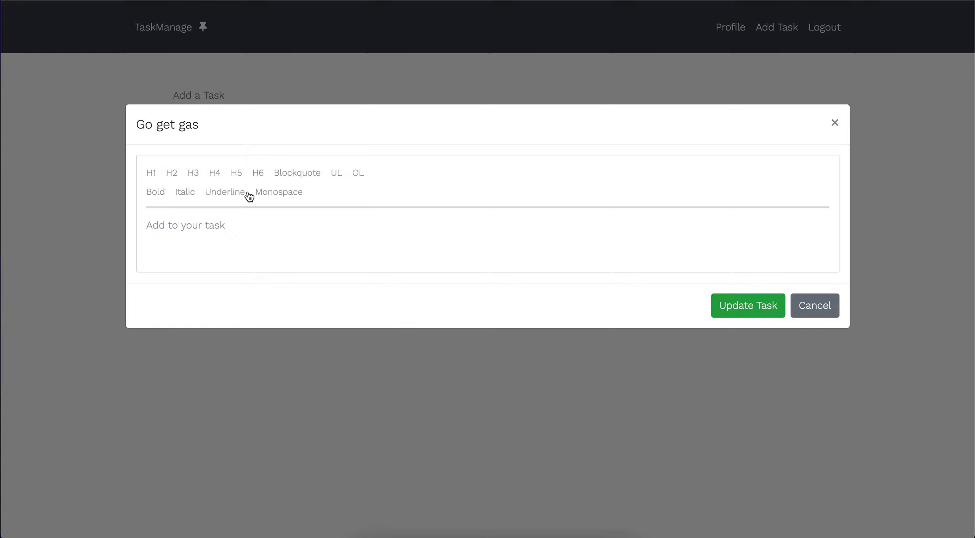
Write an H1 heading 'Hello there!' in the notes and return to normal text.
left_click(192, 237)
left_click(151, 176)
type("Hello there!")
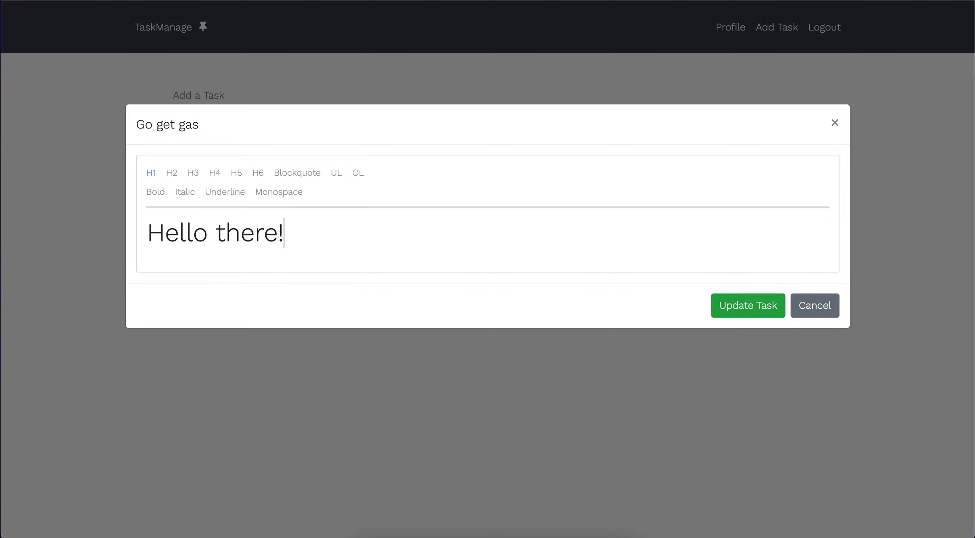
key("Return")
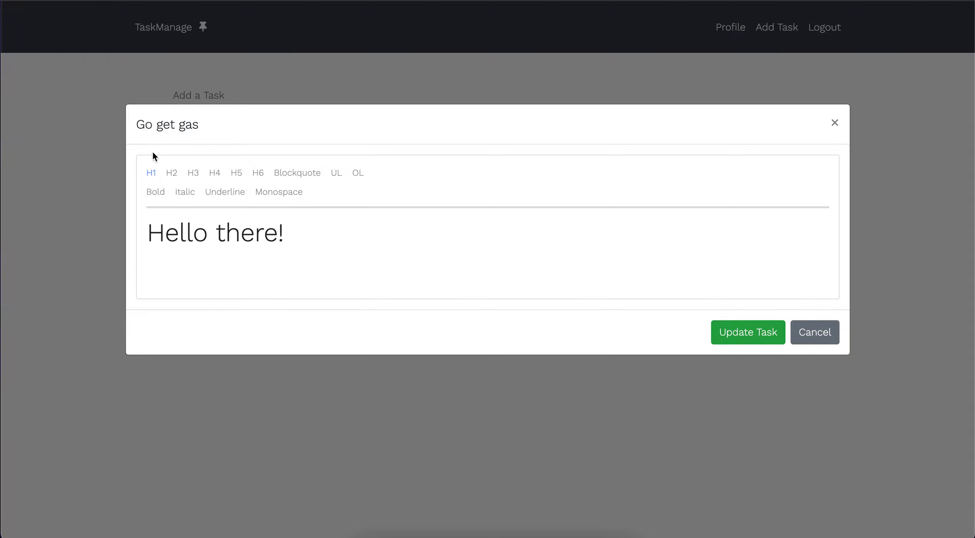
left_click(151, 176)
Add a numbered list: Get in the car, Drive to Valero gas station, Fill up the tank, Come home and code!, then a filler line.
left_click(360, 175)
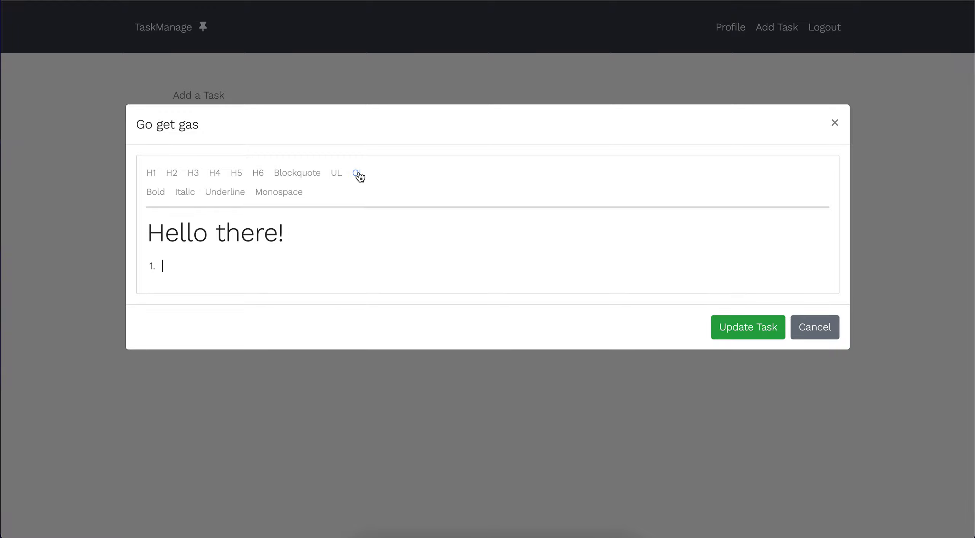
type("Get in the car")
key("Return")
type("Drive to ")
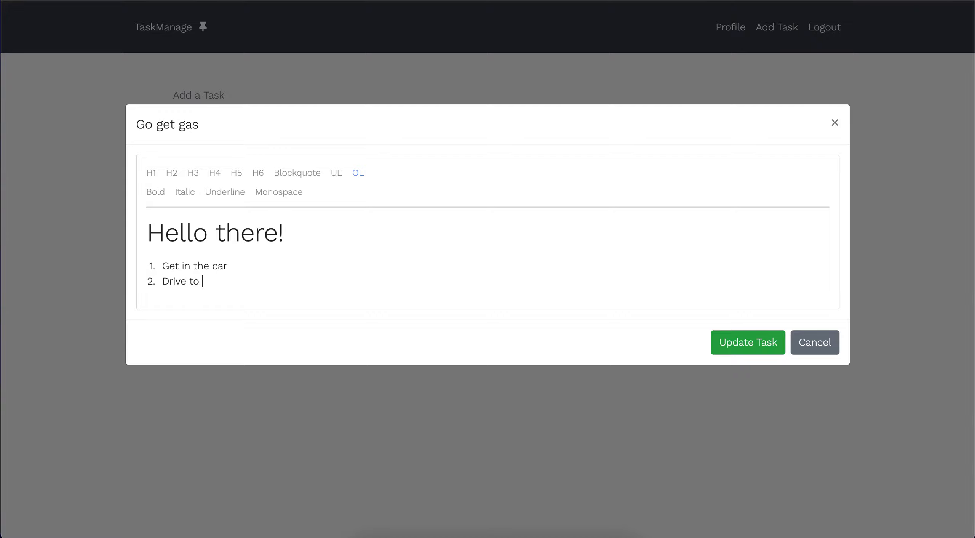
type("Valero gas station")
key("Return")
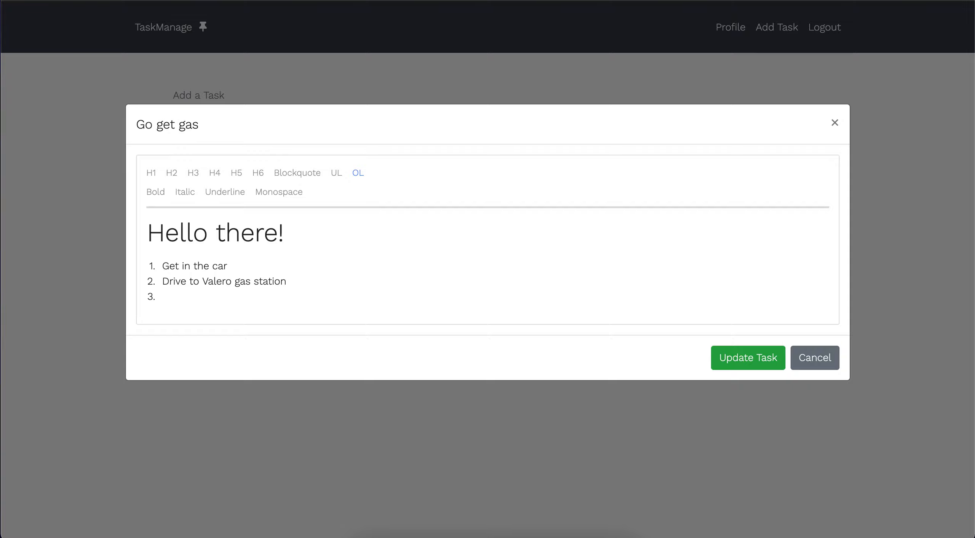
type("Fill up the tank")
key("Return")
type("Come home")
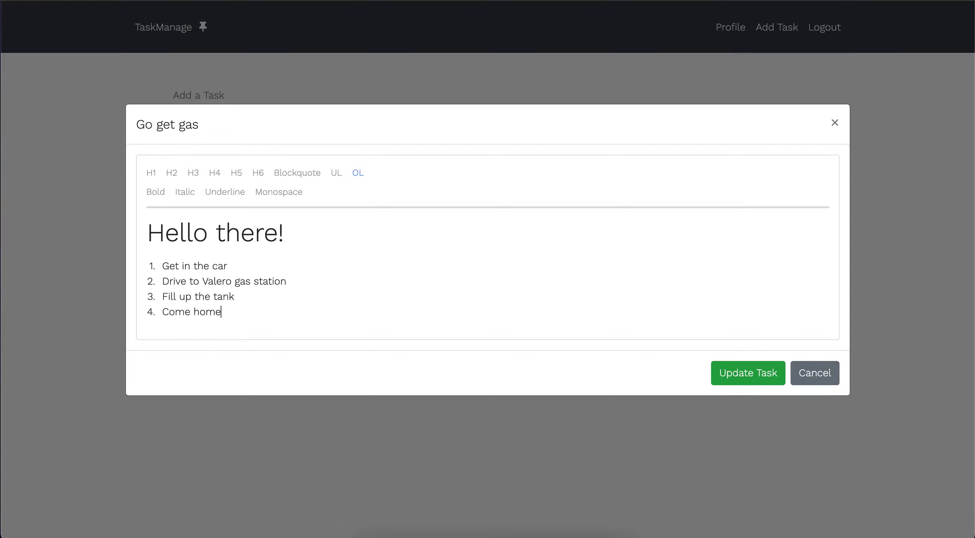
type(" and code!")
key("Return")
key("Return")
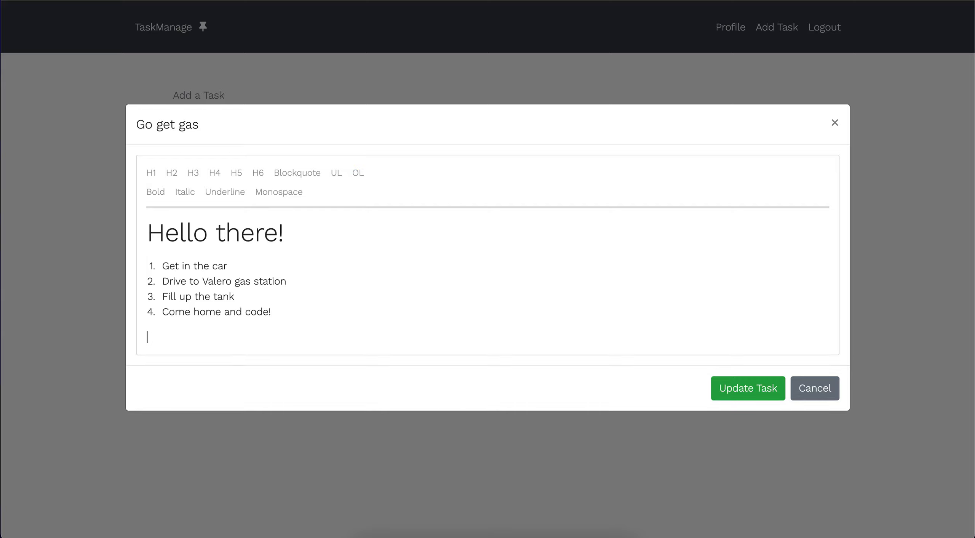
type("jsdncjwncojnvoenvimnvkenvkemvkwpemckcwmckwm")
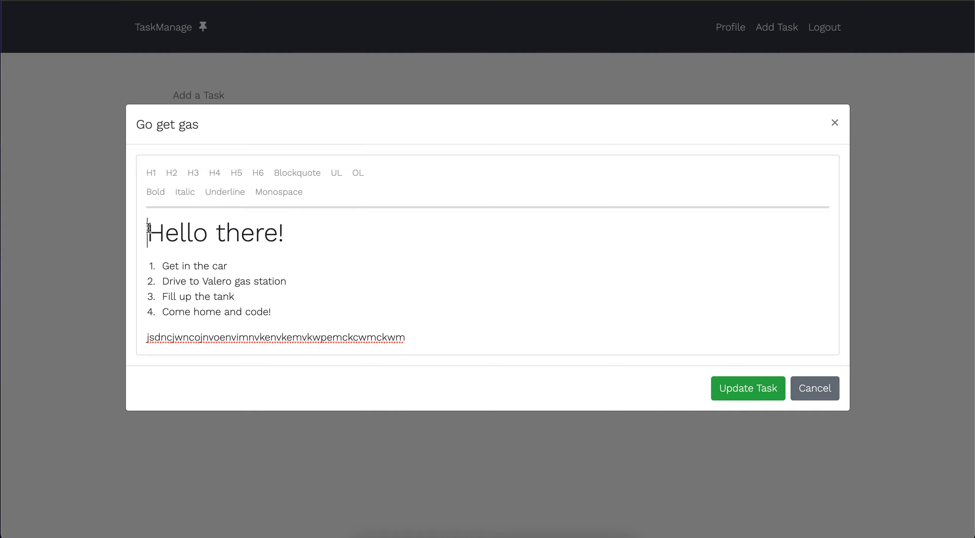
Select the heading and numbered list, then add a stray line of filler characters.
left_click_drag(148, 230, 297, 228)
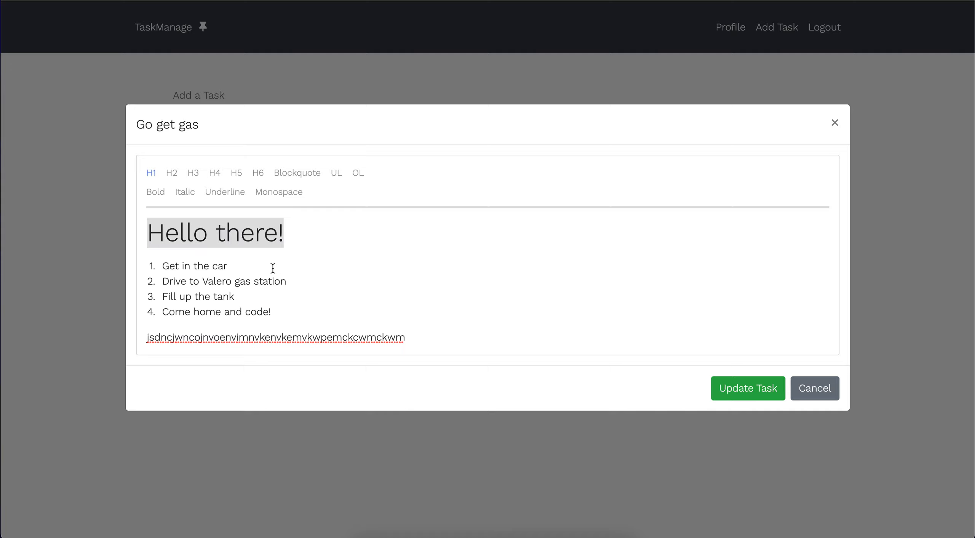
left_click_drag(271, 311, 127, 259)
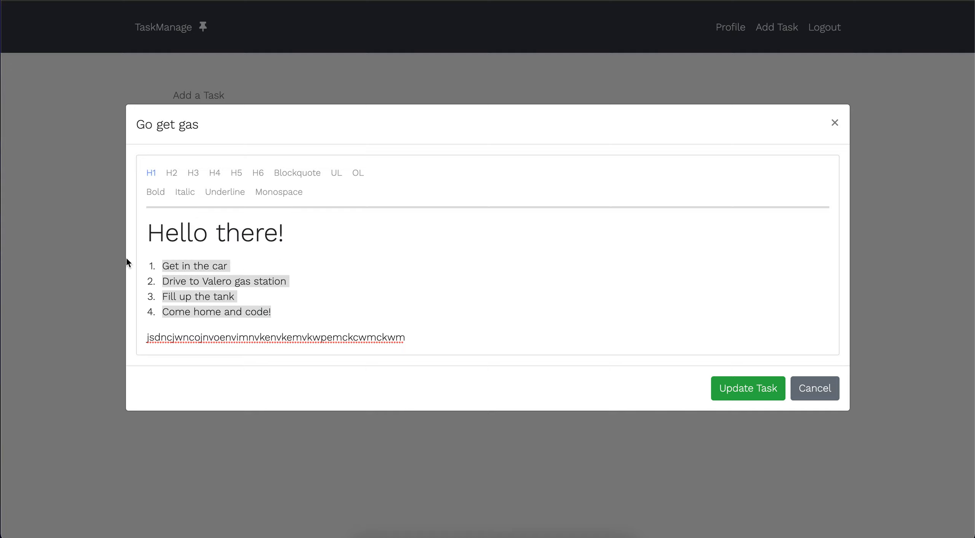
left_click(421, 336)
type("c wd  cw c w c wdc  w wd c wdc cd")
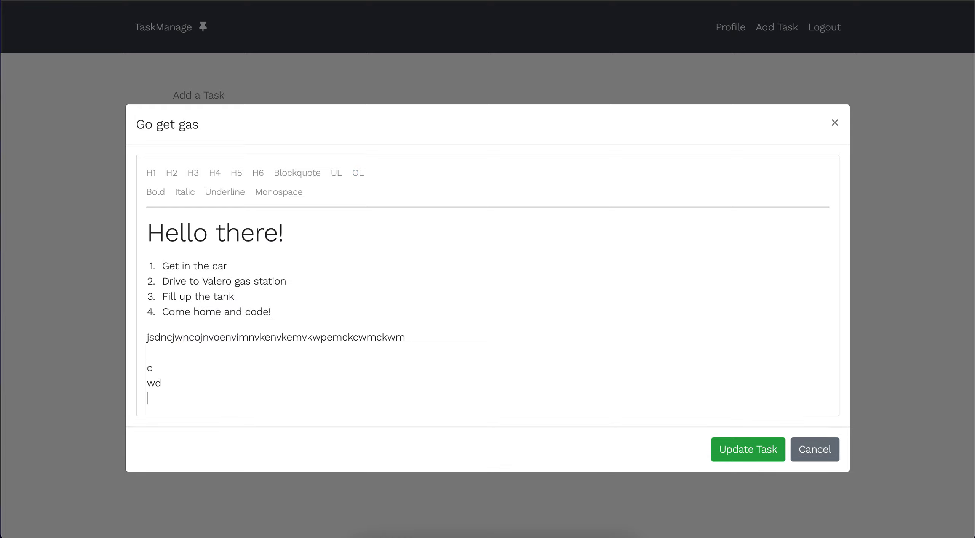
type(" wc  d cw cw cw")
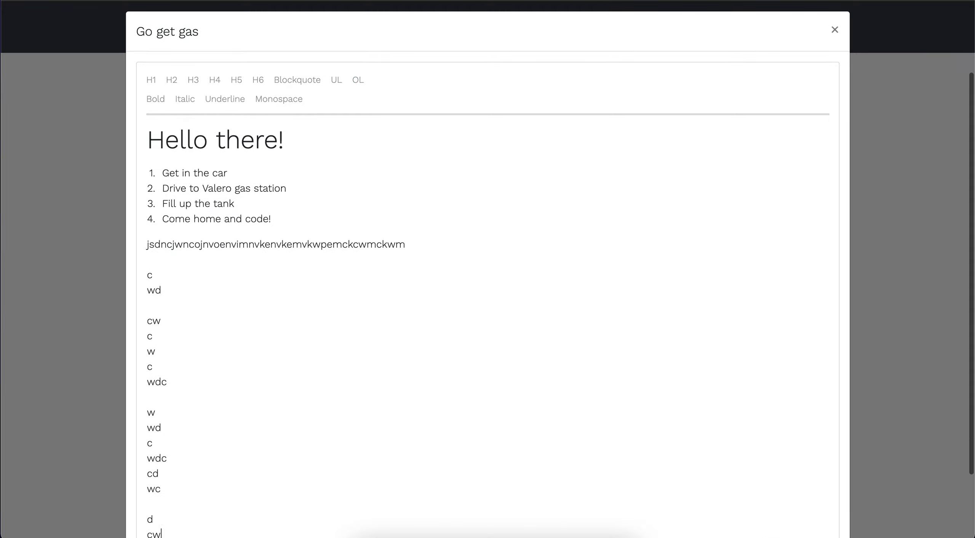
Delete the stray lines and the empty line after the filler text.
scroll(488, 311, "down", 3)
scroll(488, 311, "up", 5)
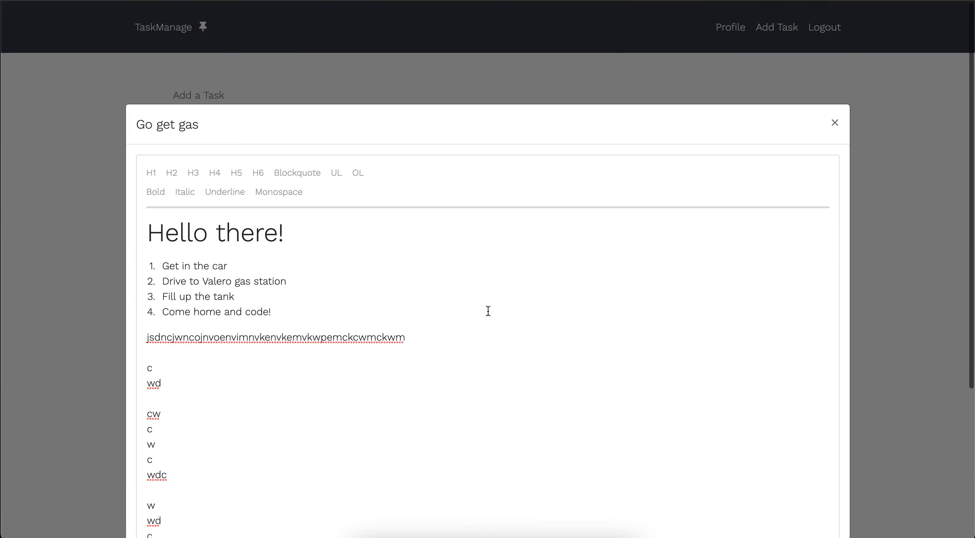
scroll(488, 310, "down", 5)
left_click_drag(167, 450, 130, 153)
key("BackSpace")
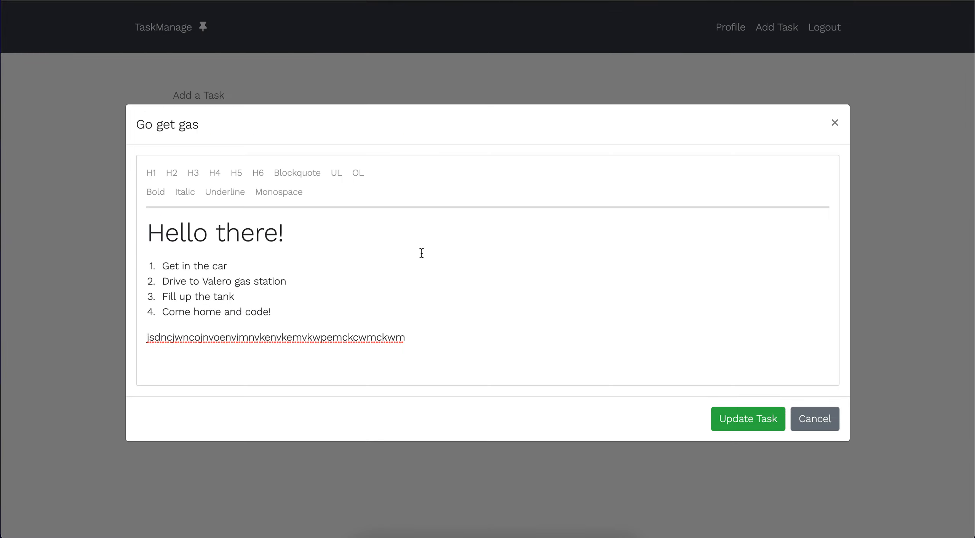
key("BackSpace")
key("BackSpace")
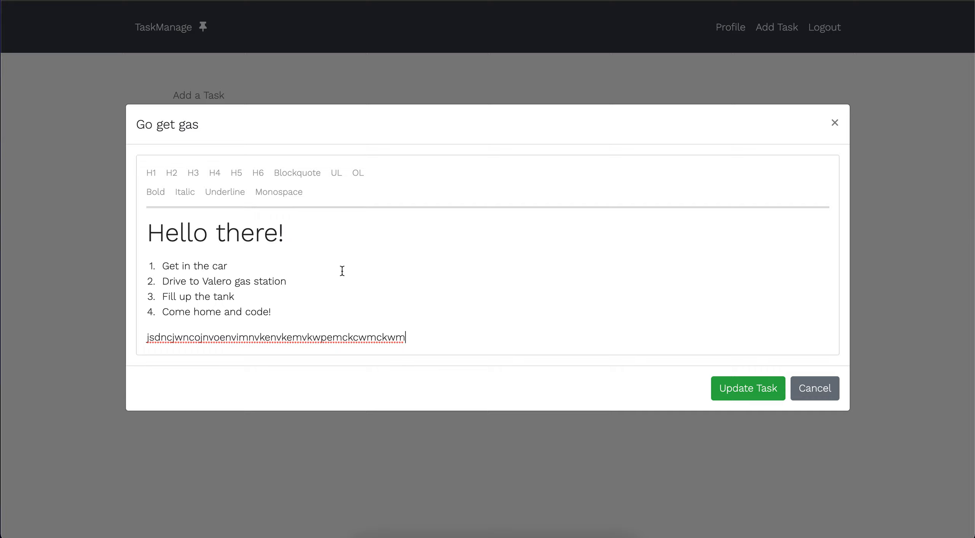
Save the Go get gas notes, reopen them to check, and cancel out of the editor.
left_click(748, 397)
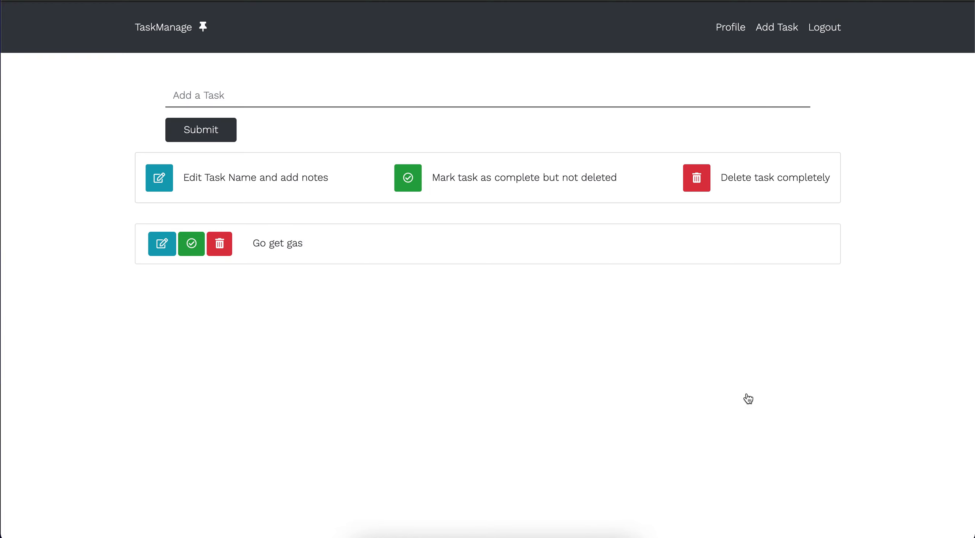
left_click(164, 243)
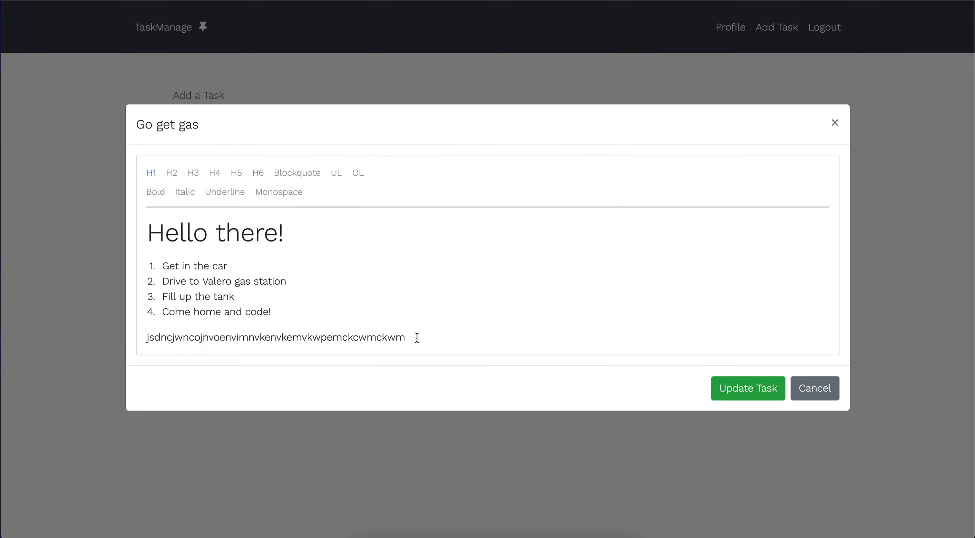
left_click_drag(417, 337, 140, 218)
left_click(357, 292)
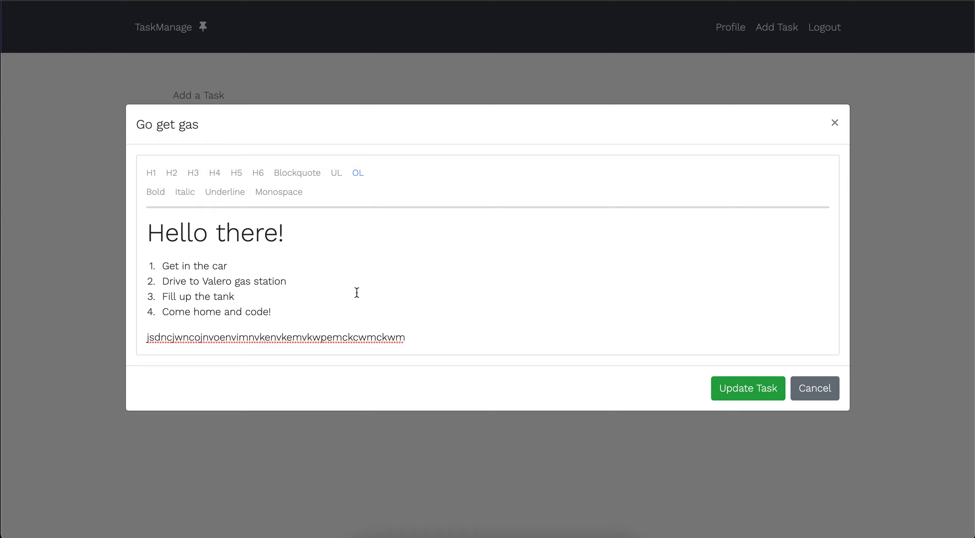
left_click(817, 388)
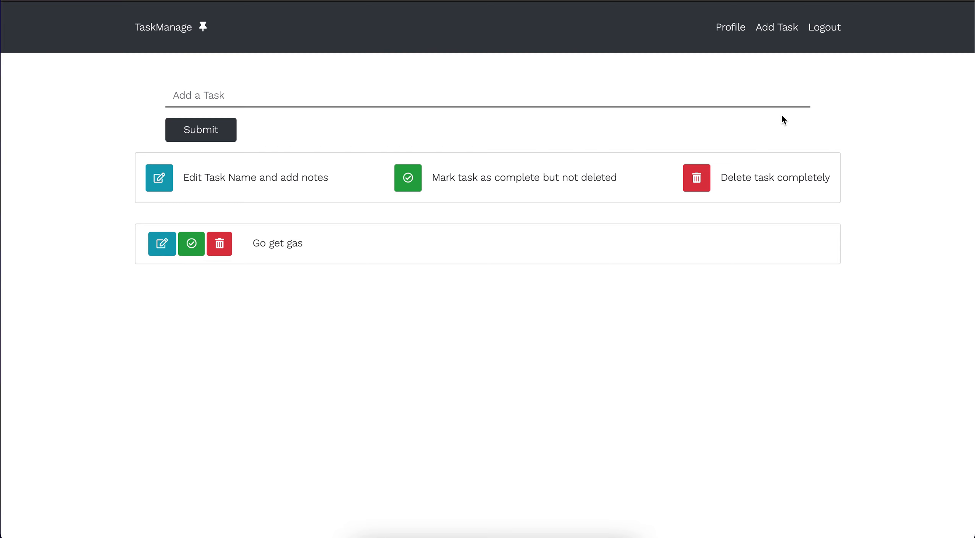
Check the Go get gas notes appear under Currently Open Tasks on the Profile page.
left_click(734, 33)
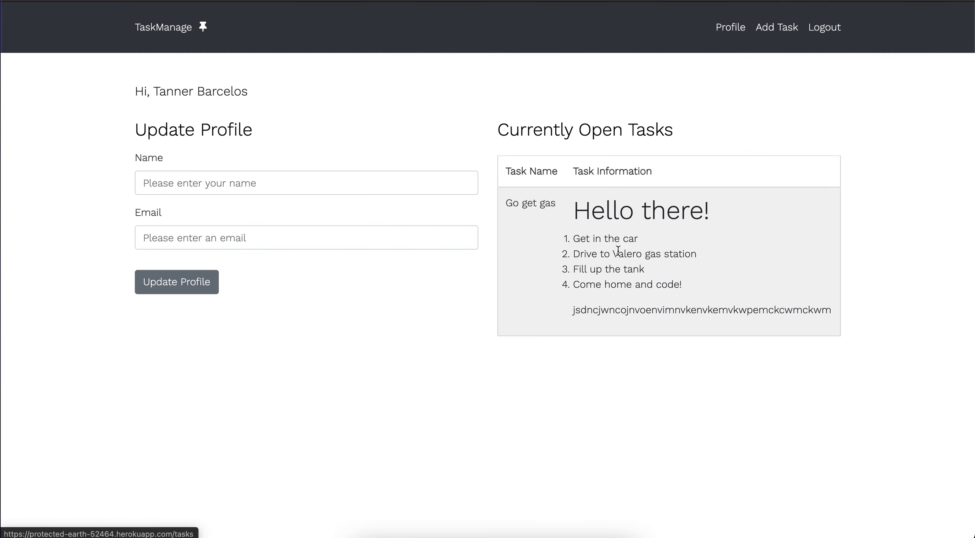
left_click_drag(567, 206, 729, 330)
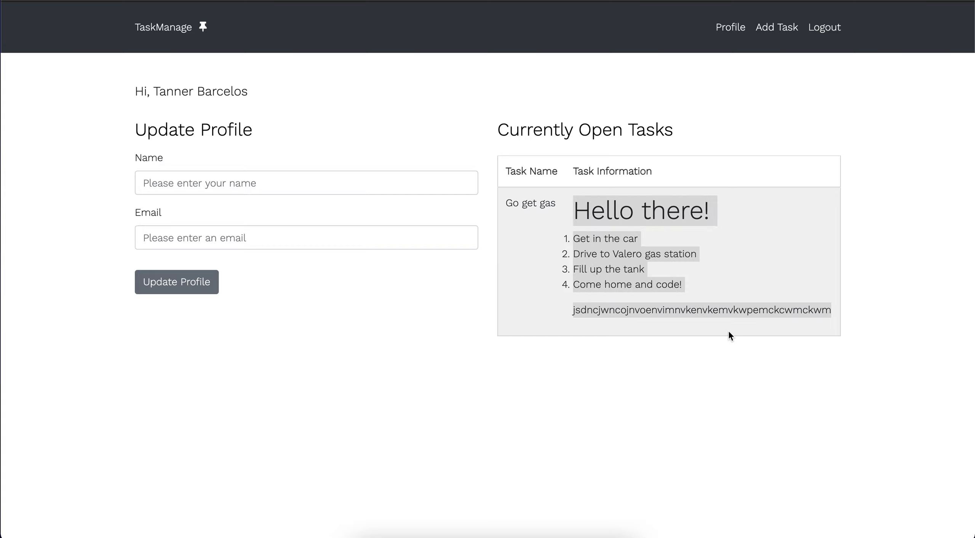
left_click(783, 262)
Delete Go get gas from the task list and confirm the Profile shows no open tasks.
left_click(634, 129)
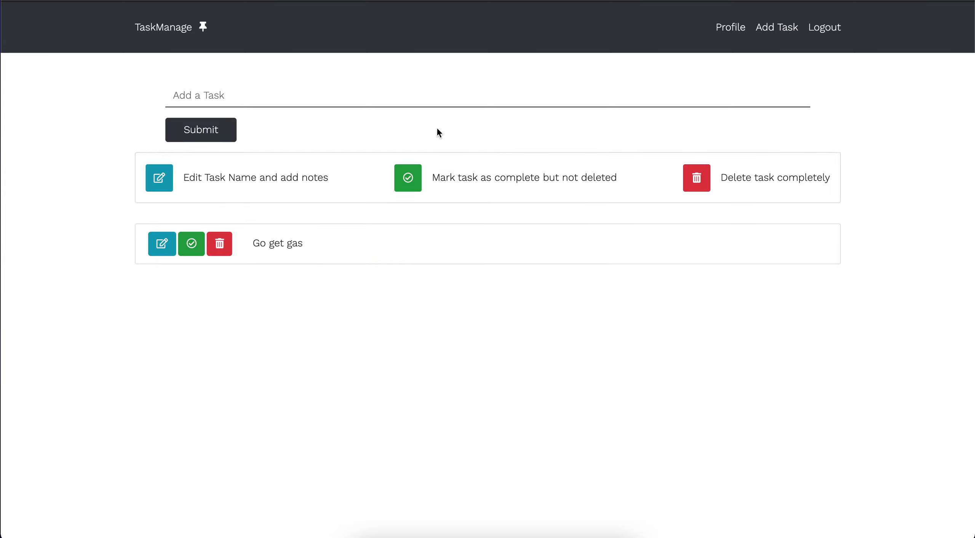
left_click(220, 250)
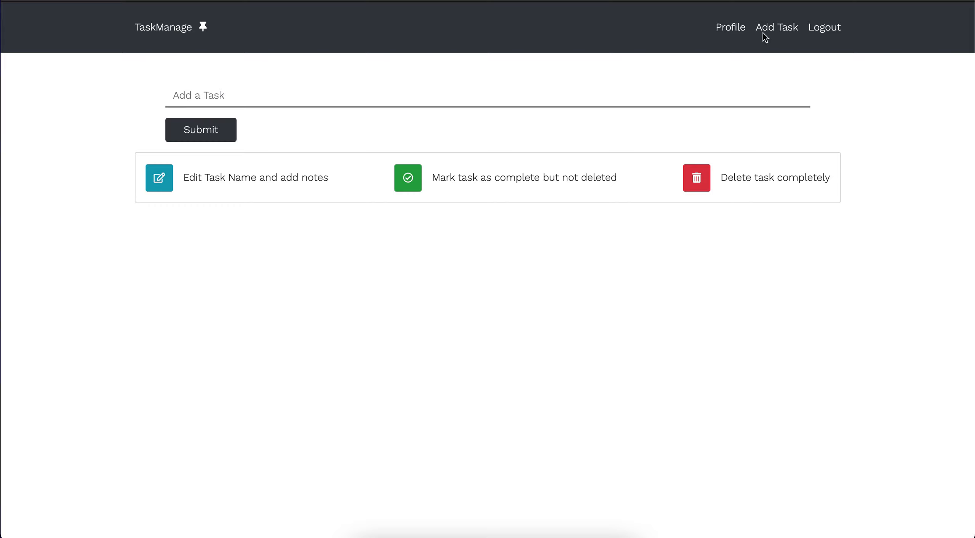
left_click(732, 28)
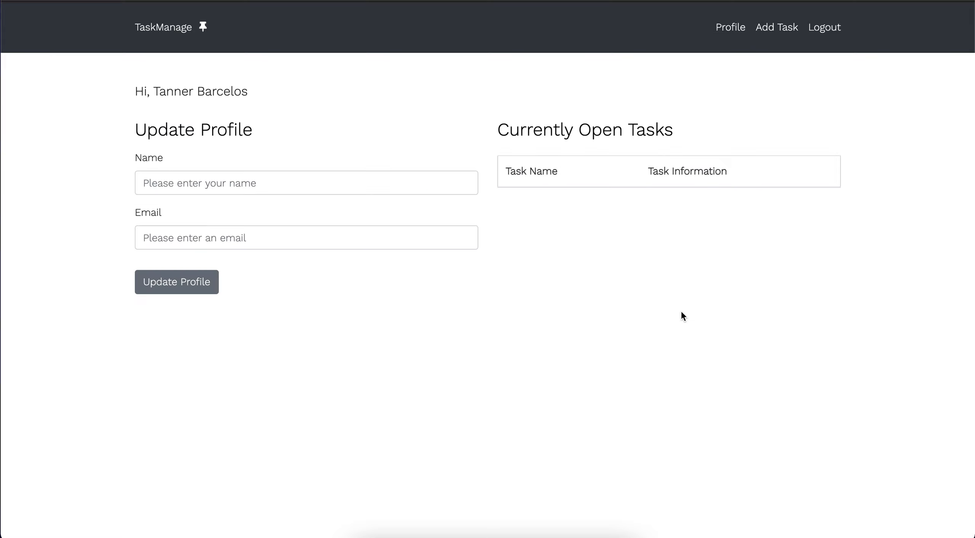
left_click(634, 130)
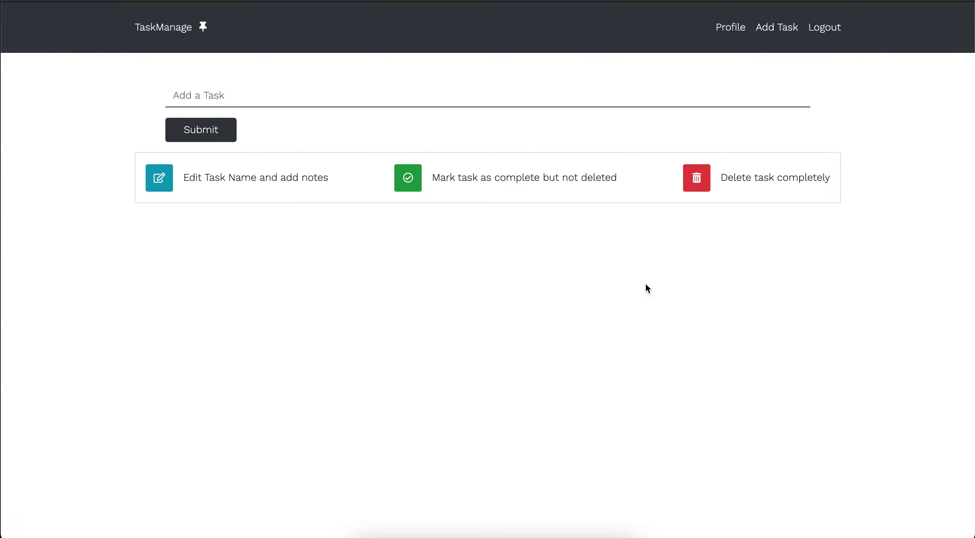